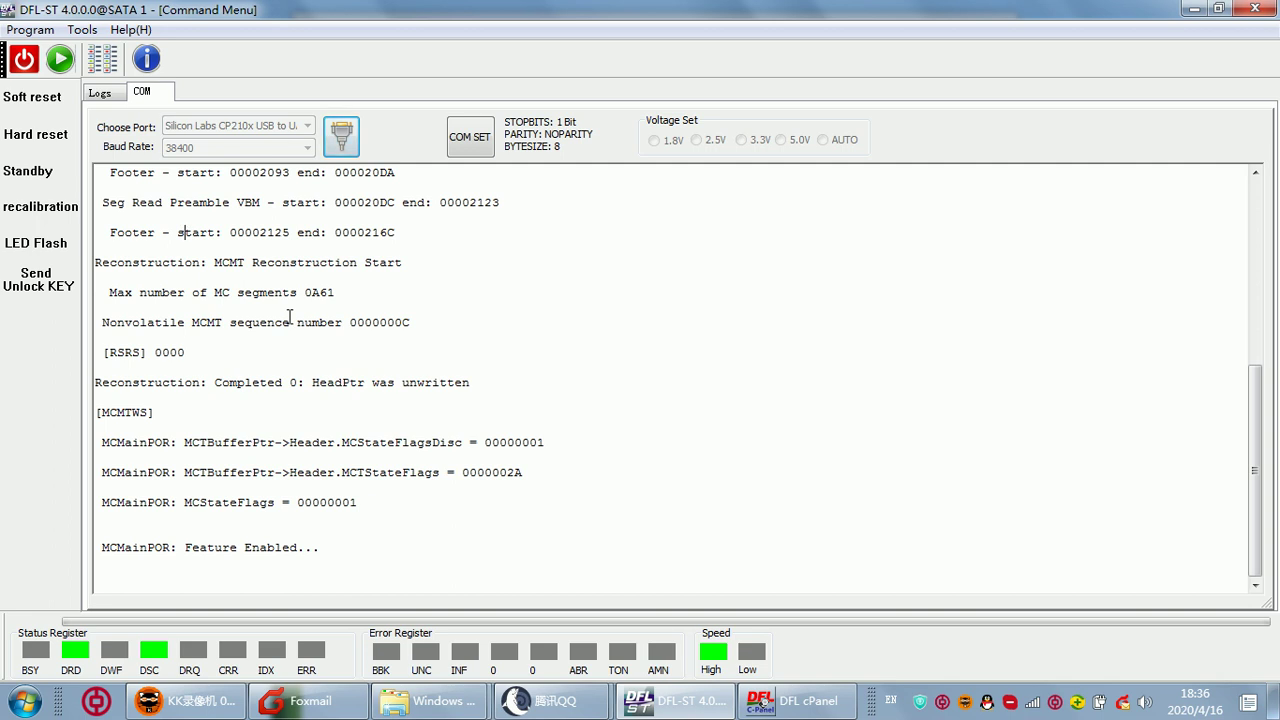
Start the utility for the Barracuda F3 drive type, obtain the drive's details and accept the basic info.
left_click(266, 323)
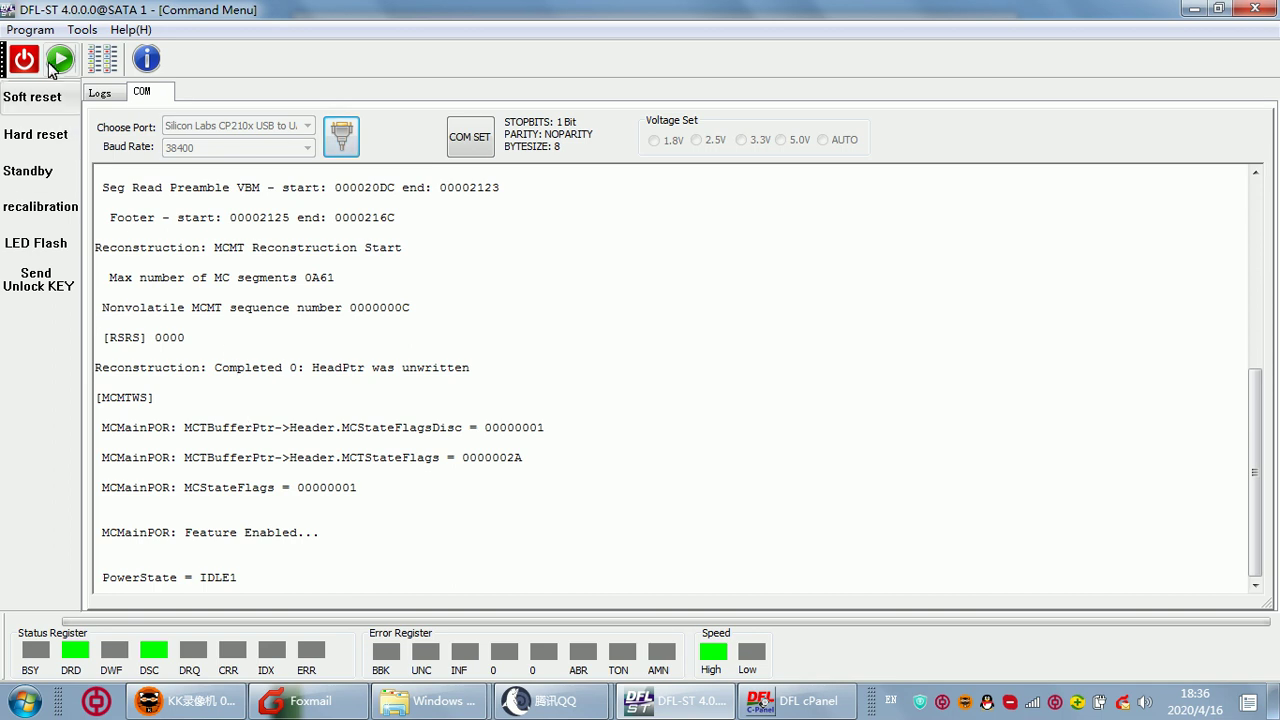
left_click(68, 97)
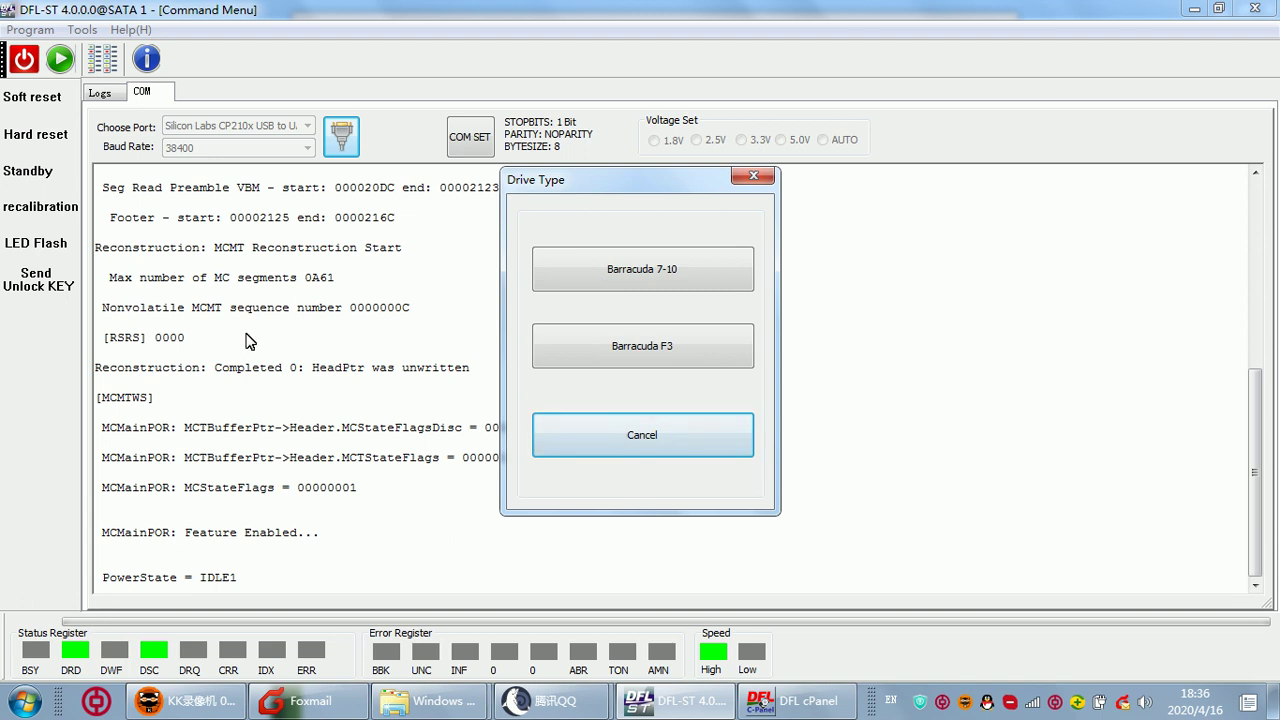
left_click(682, 352)
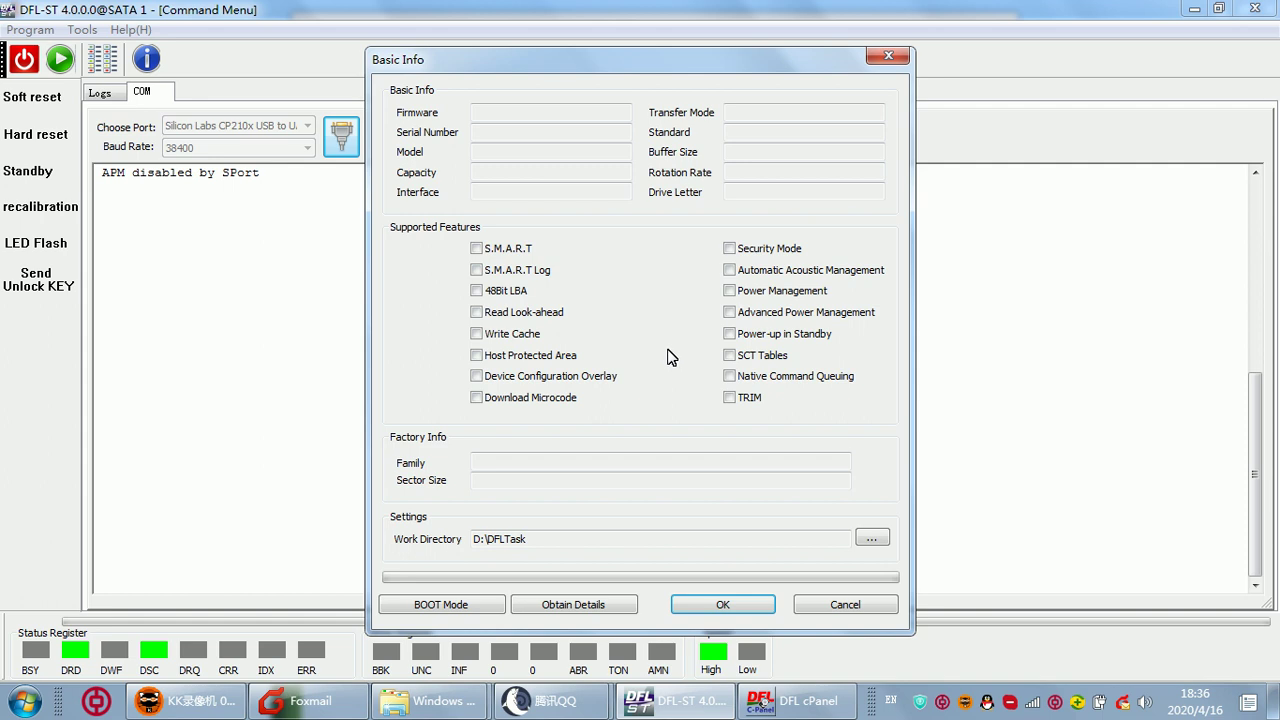
left_click(579, 607)
left_click(721, 605)
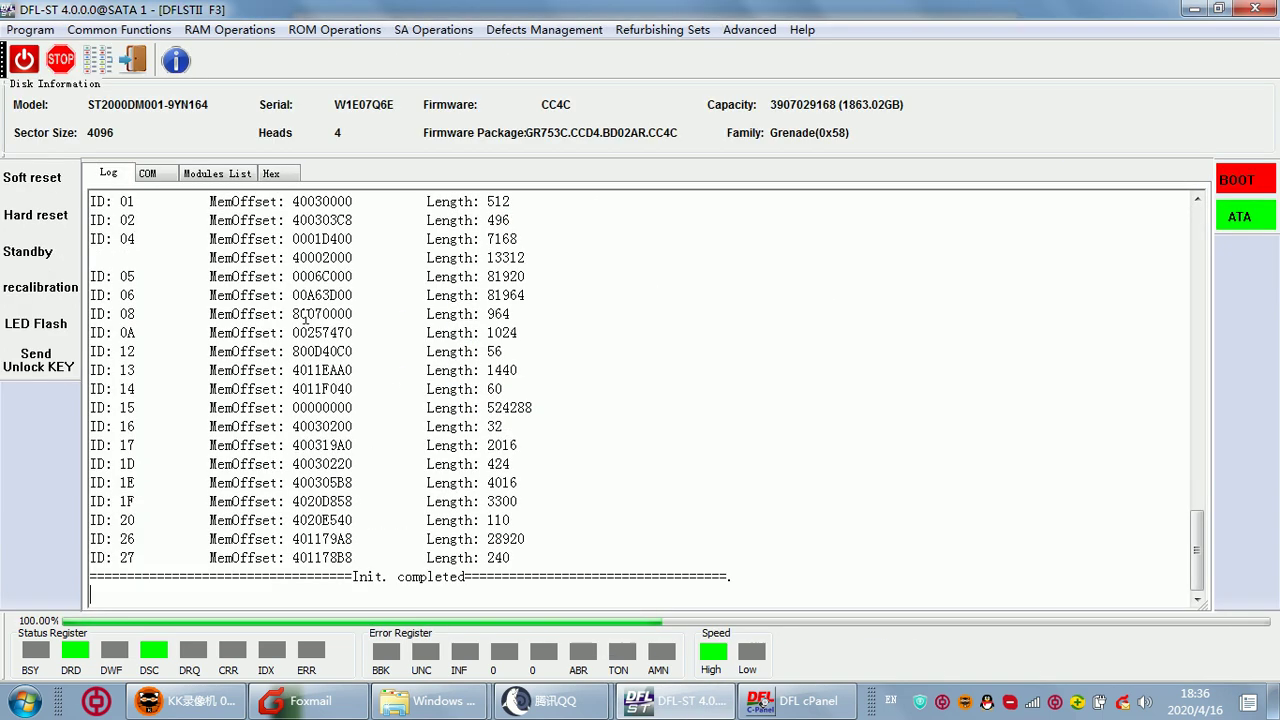
Back up the drive's LOD to the proposed work directory, continuing despite existing contents, with ATA communication and the .12 drive series.
left_click(434, 31)
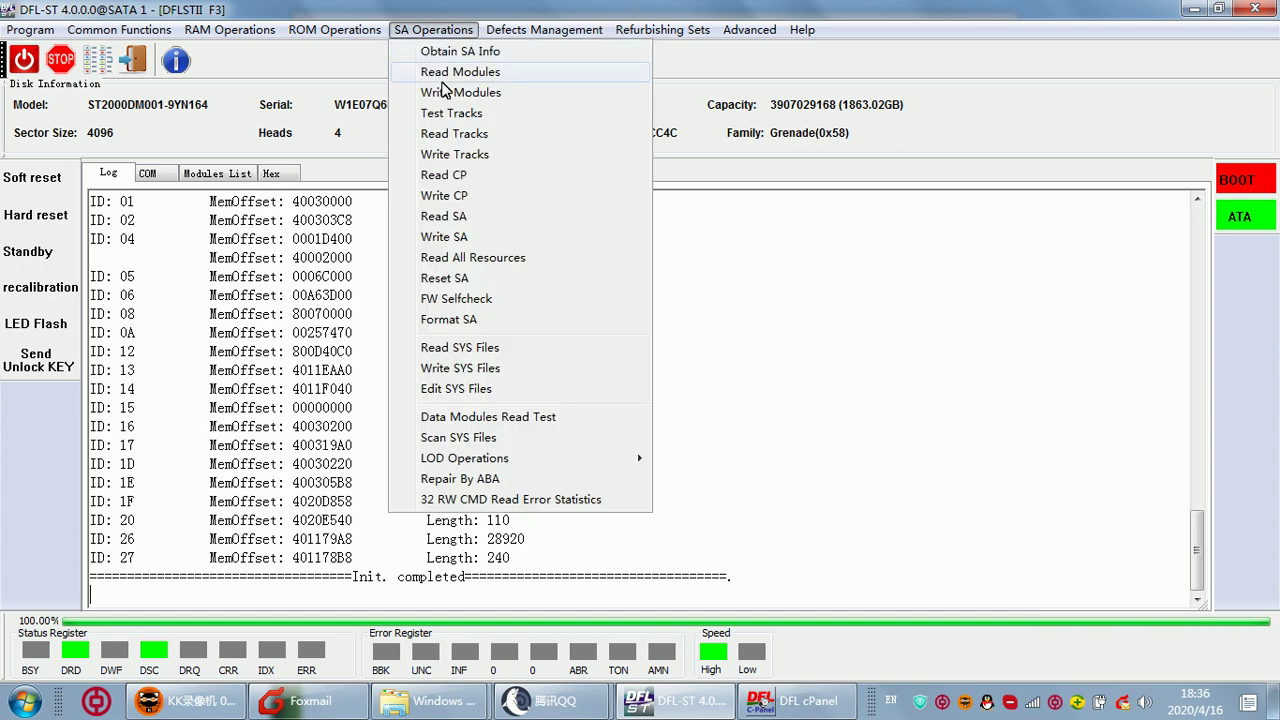
mouse_move(460, 462)
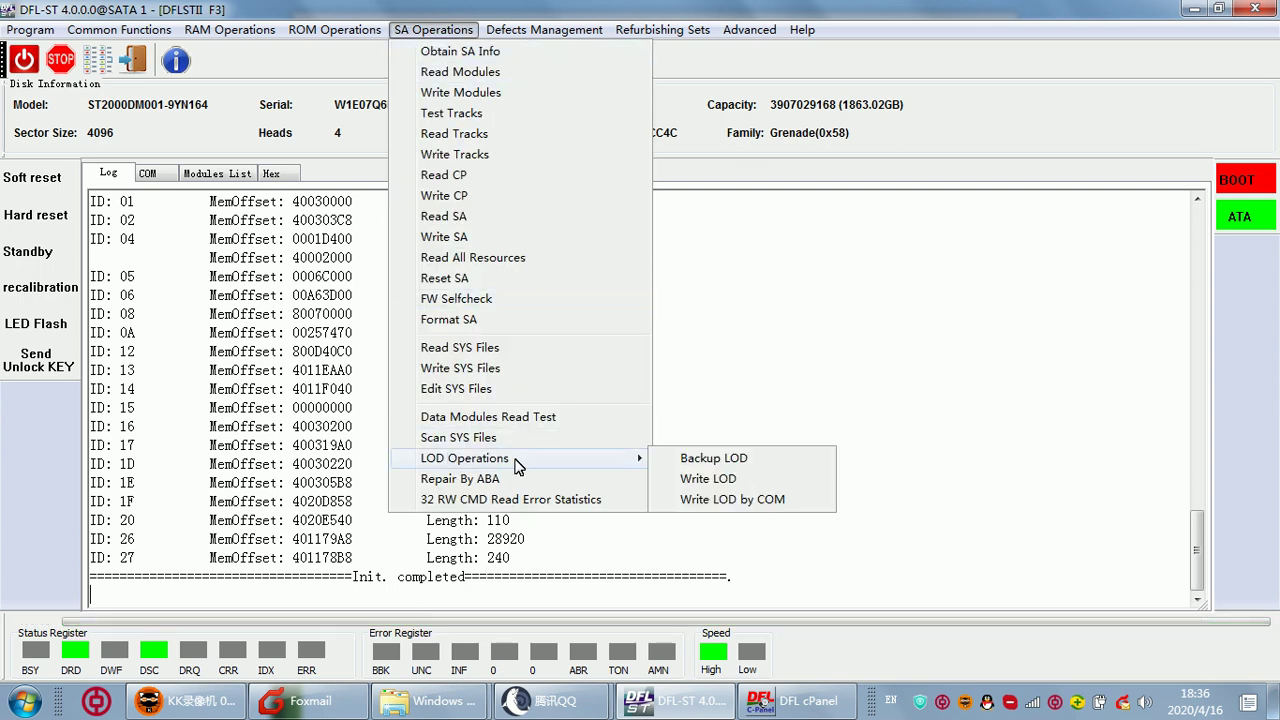
left_click(735, 462)
left_click(786, 482)
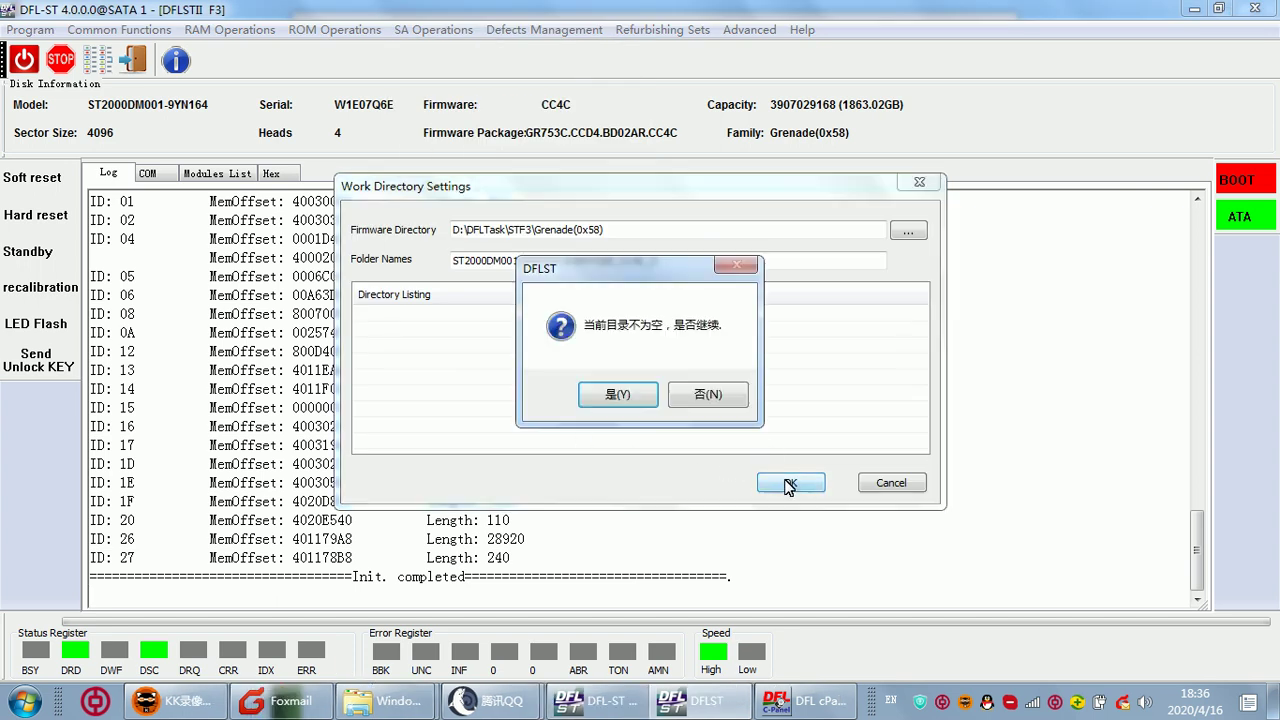
left_click(618, 396)
left_click(643, 370)
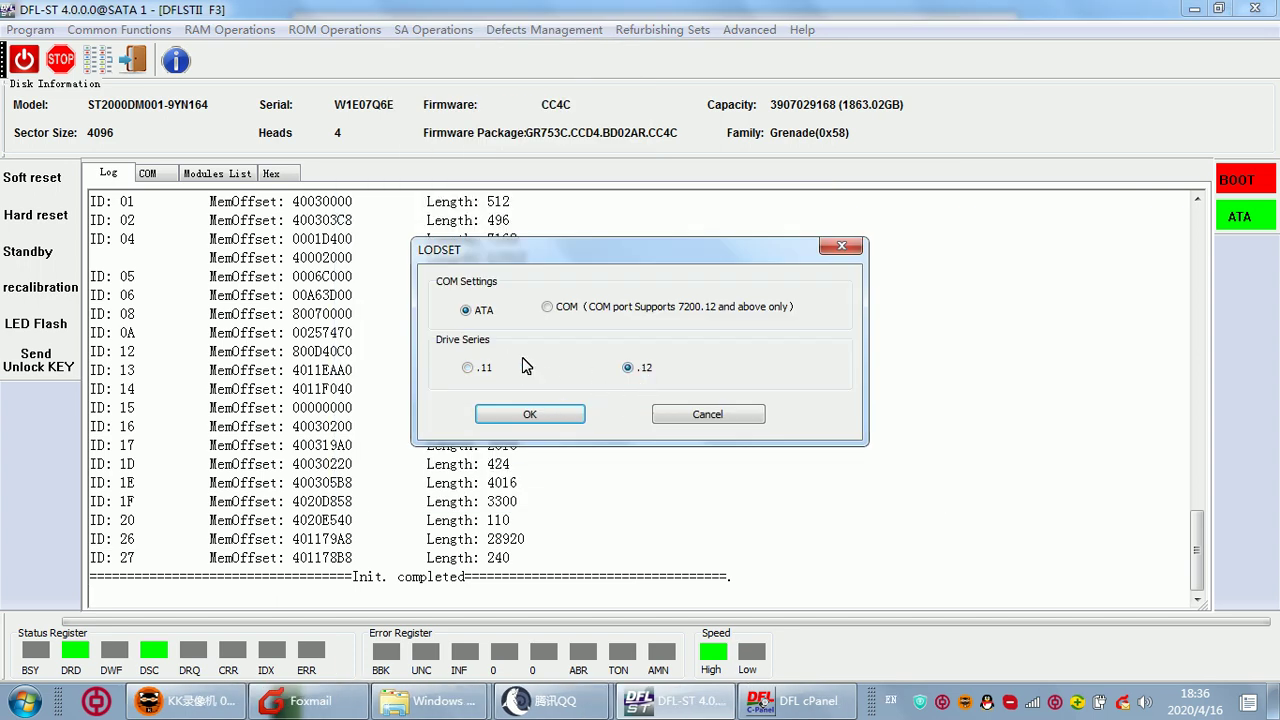
left_click(536, 417)
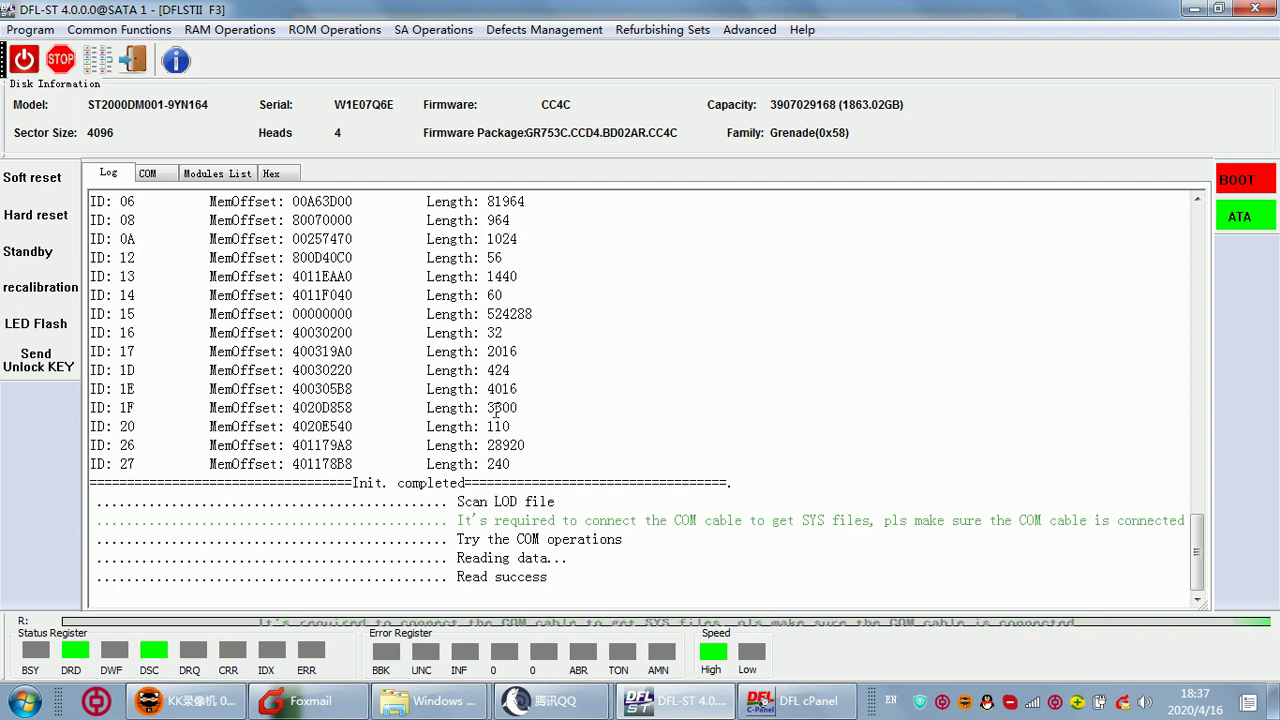
Examine the log for the LOD backup result and the path of the created file.
scroll(604, 496, "up", 1)
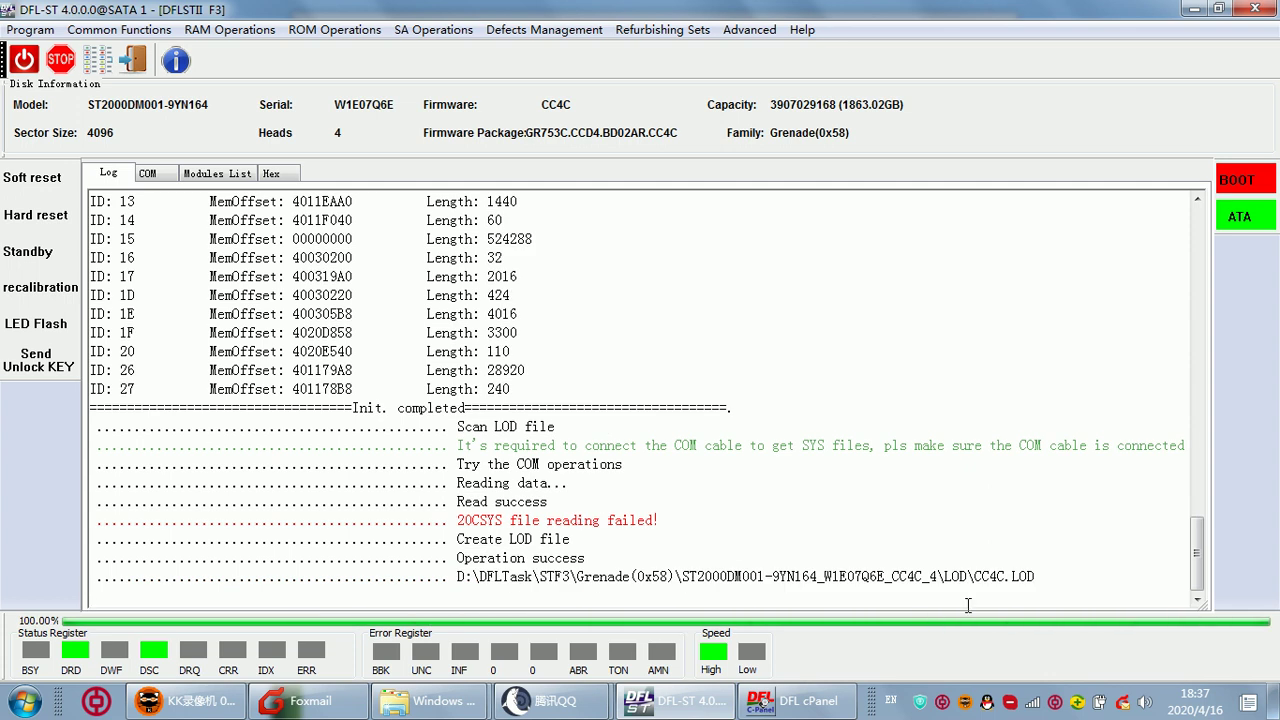
left_click_drag(1040, 576, 72, 572)
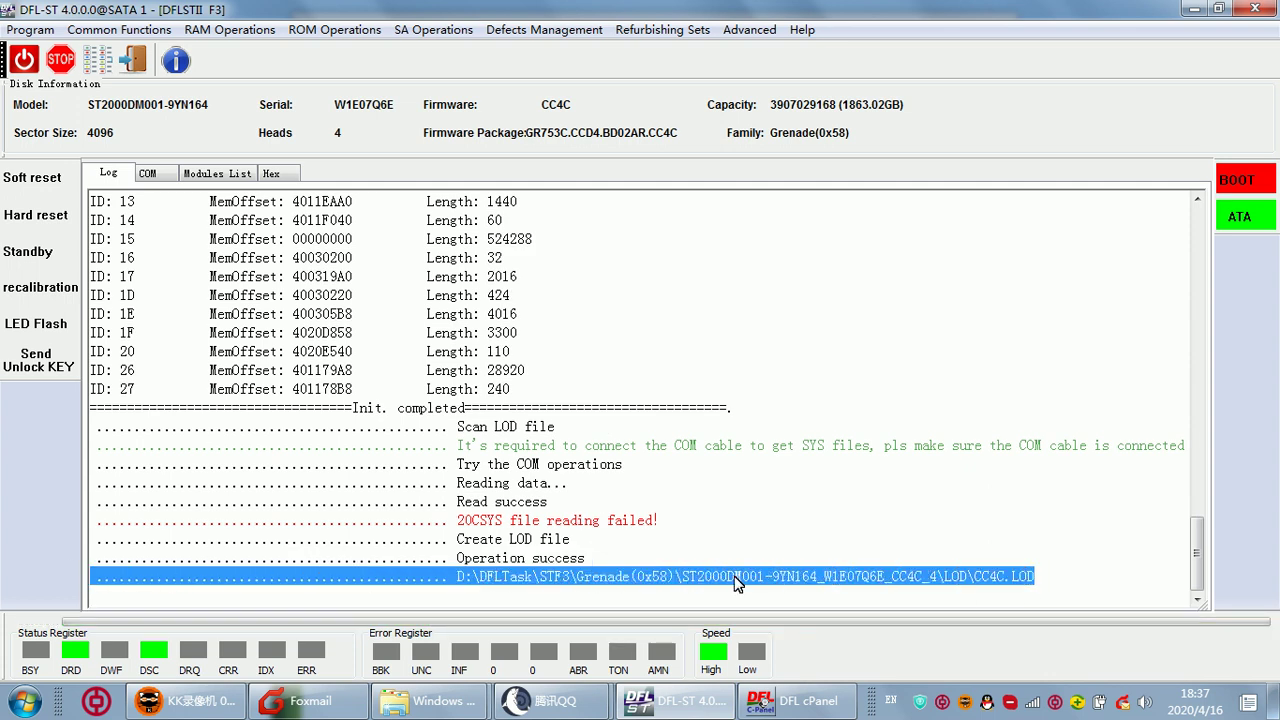
left_click(1050, 578)
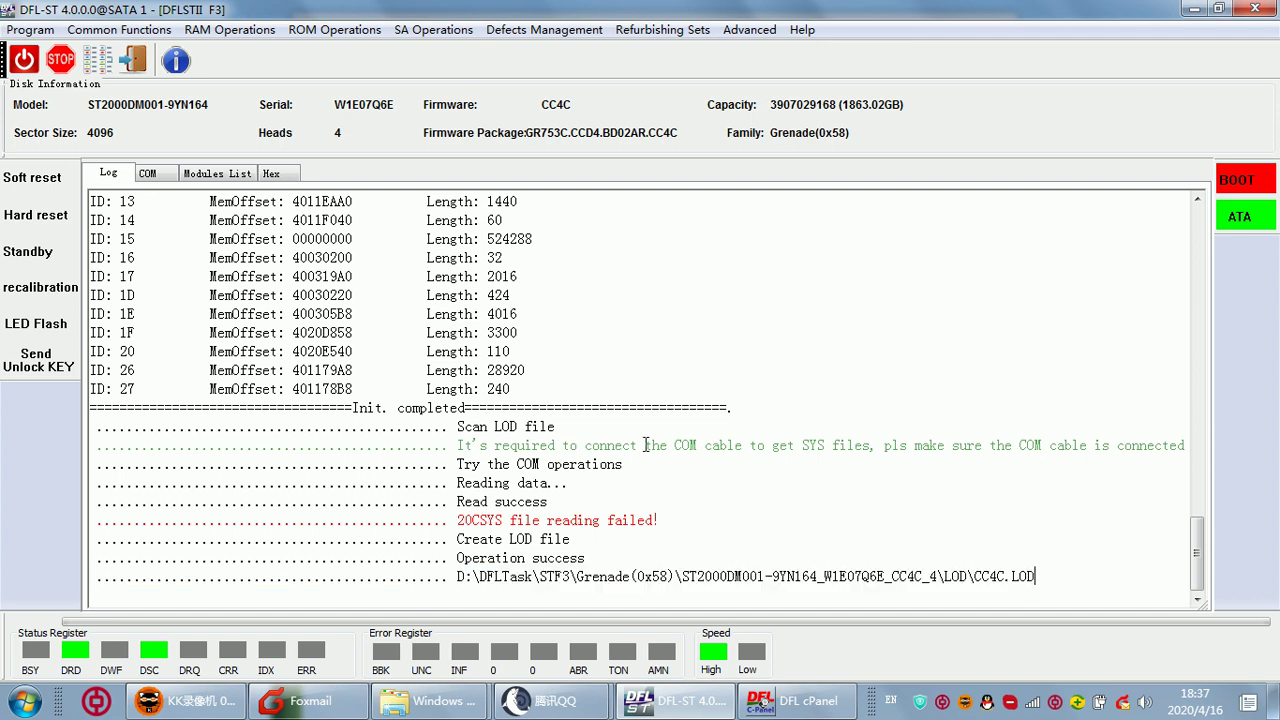
Write the backed-up CC4C.LOD file to the drive with Write LOD, using it as the Other LOD Resources source.
left_click(422, 32)
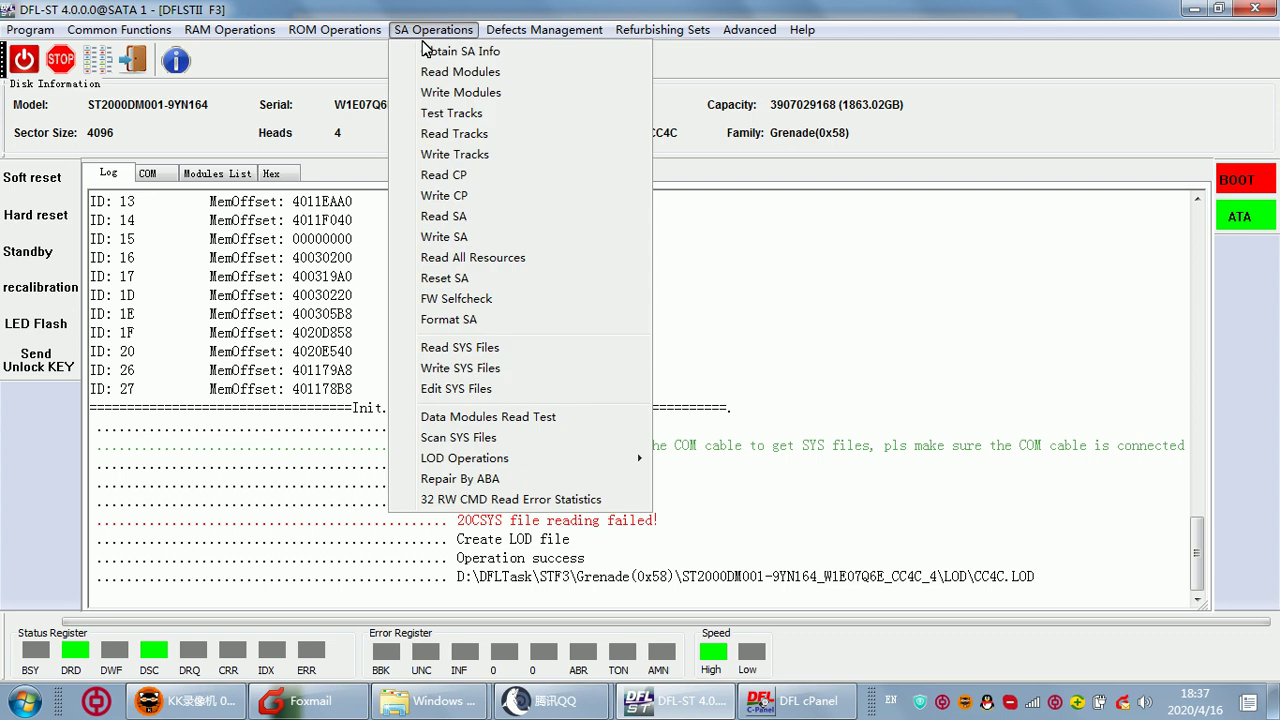
mouse_move(521, 457)
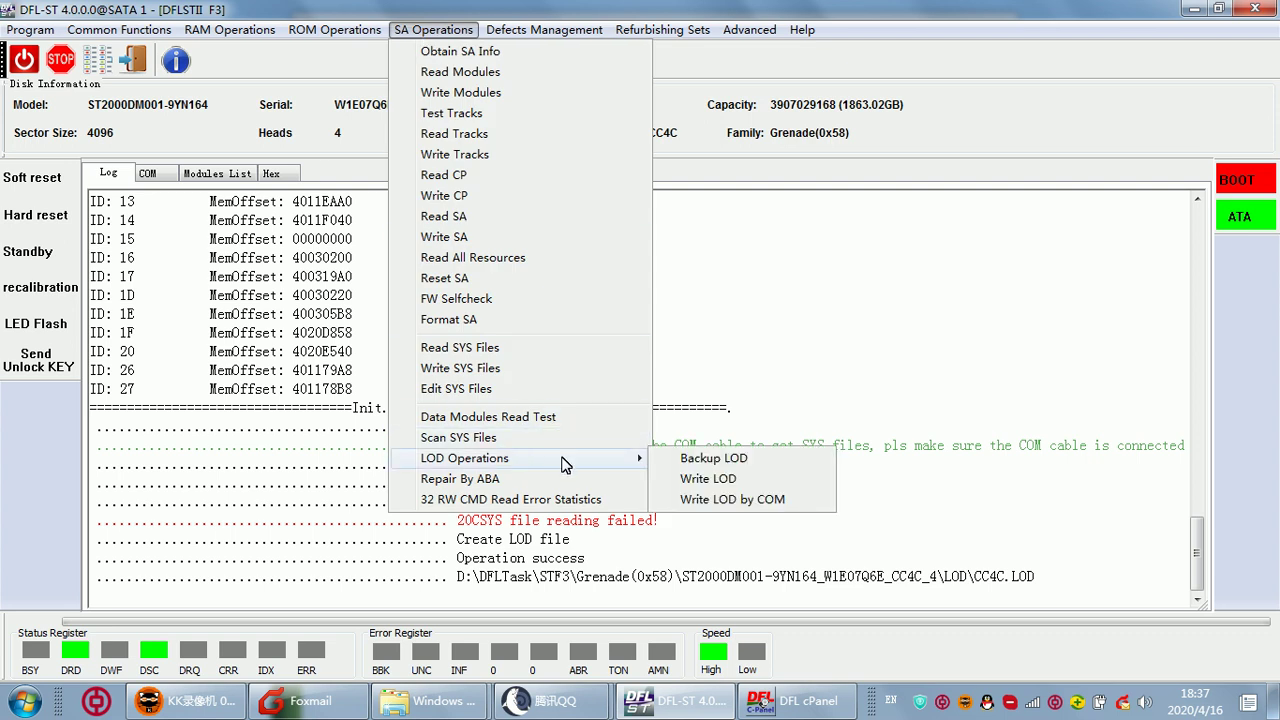
left_click(728, 480)
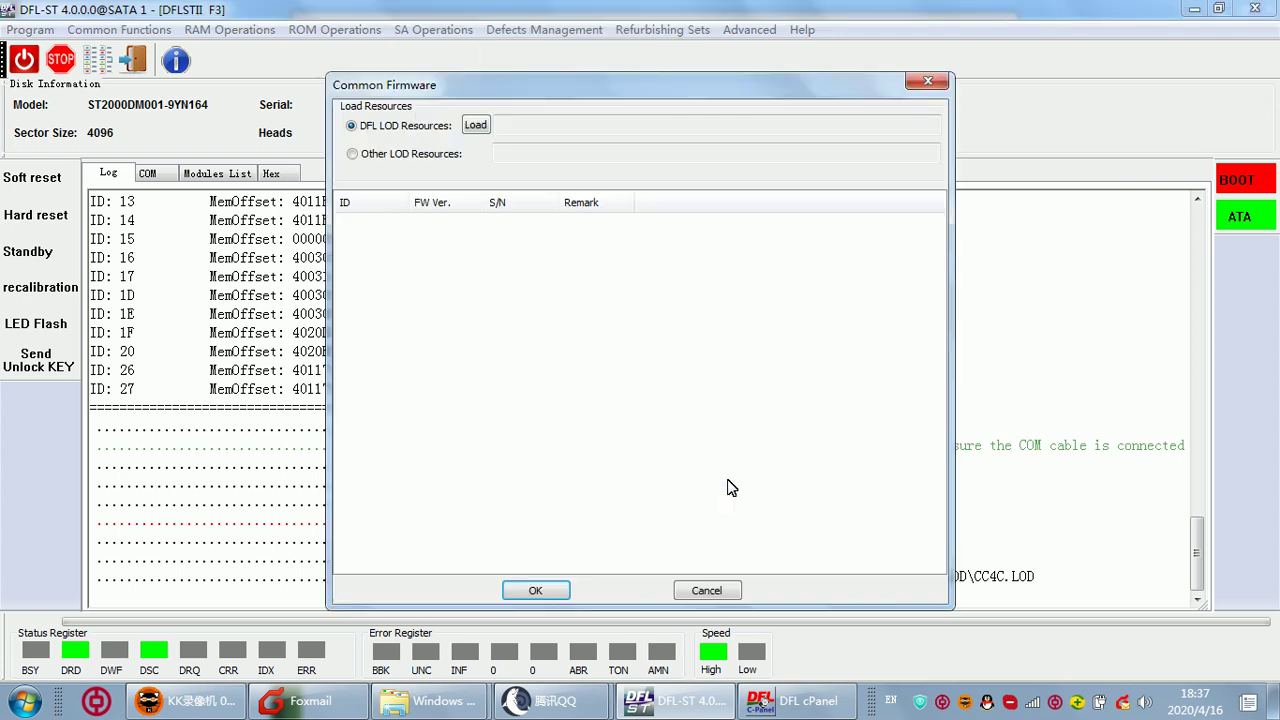
left_click(366, 160)
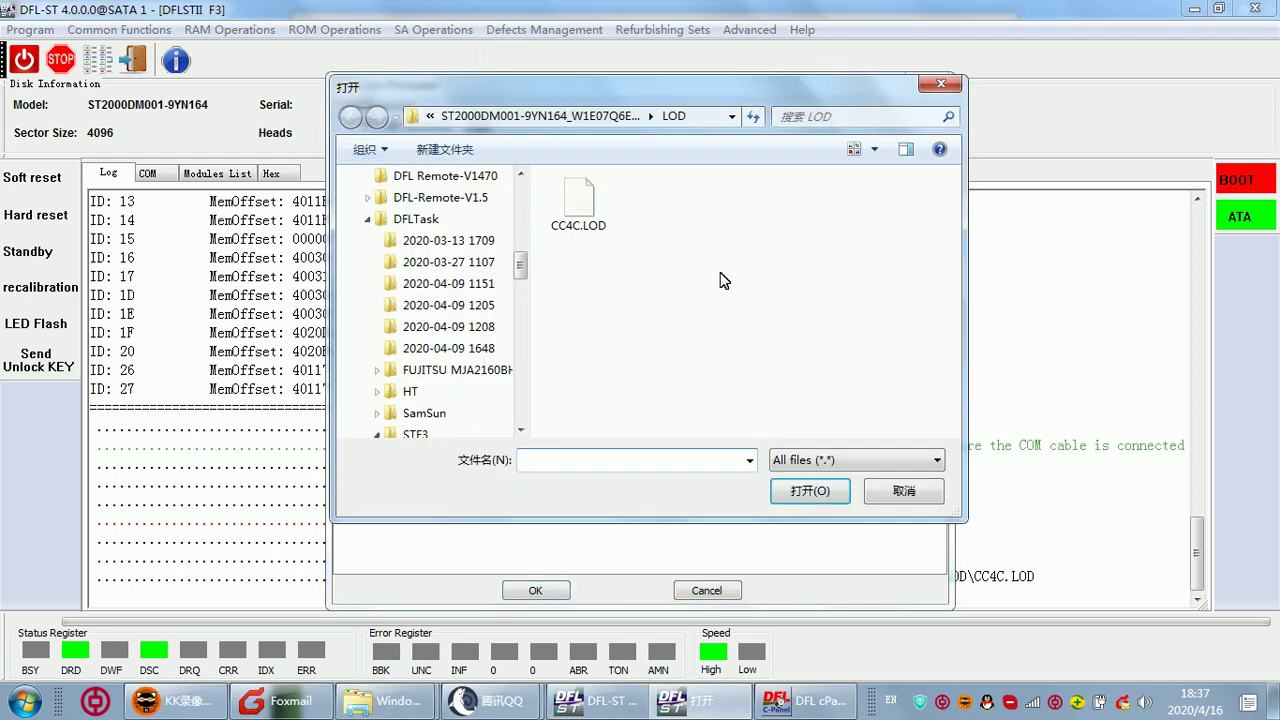
double_click(563, 218)
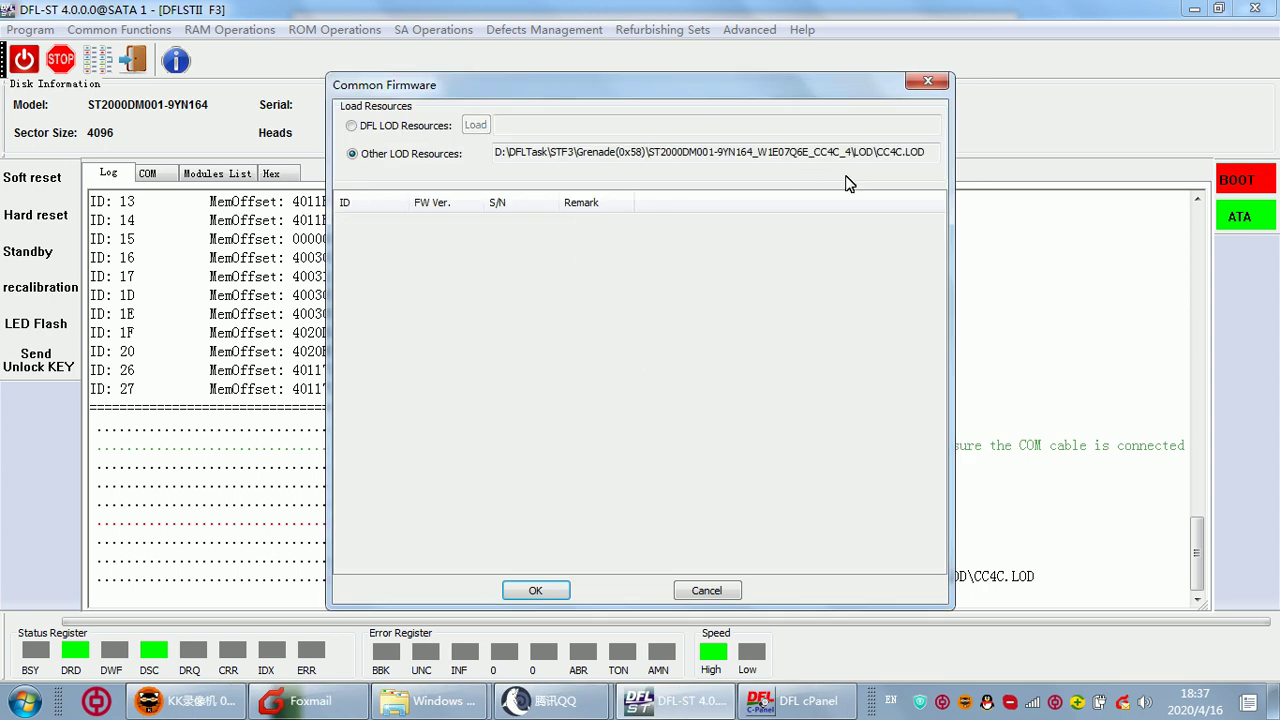
left_click(535, 590)
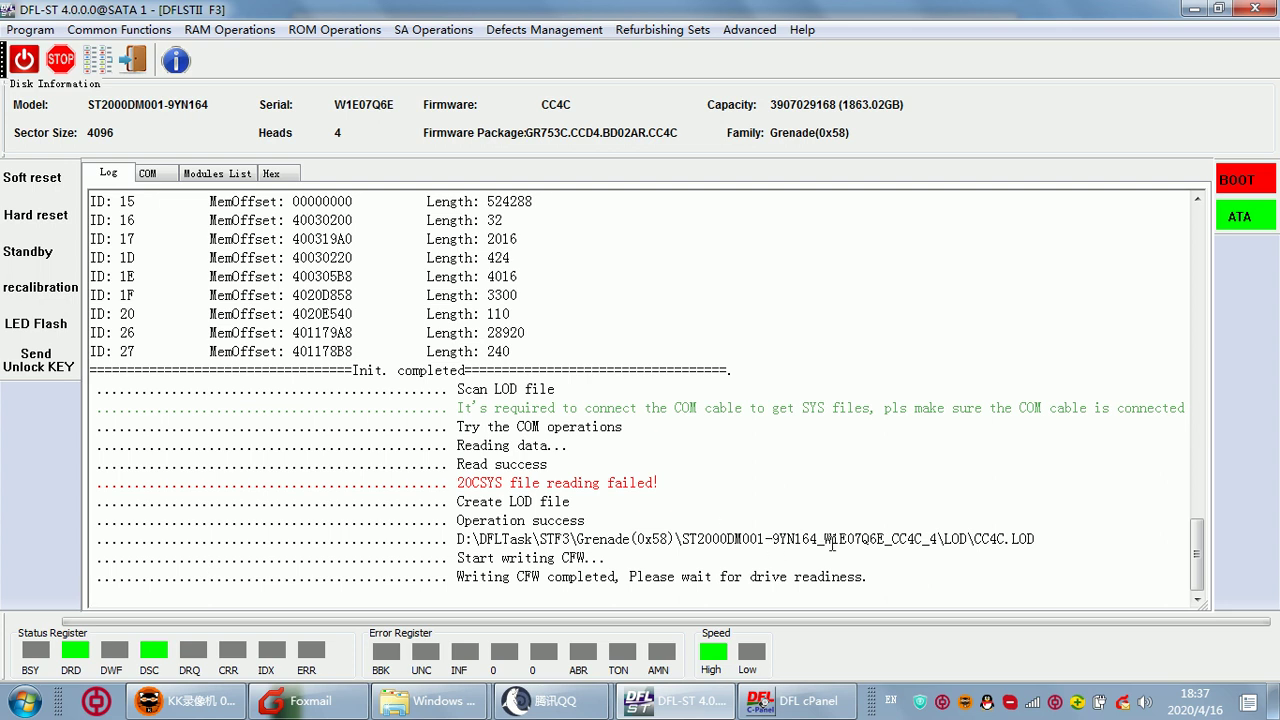
left_click_drag(832, 540, 1058, 538)
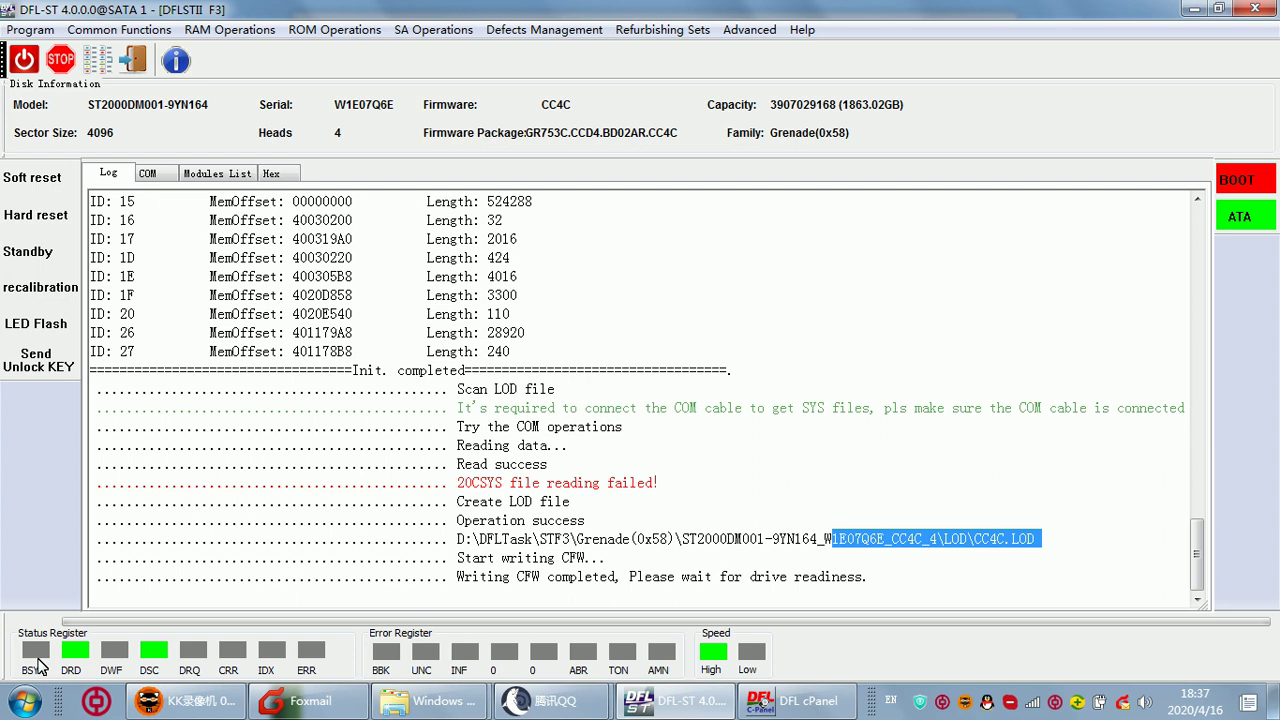
Use Write LOD by COM to load CC4C.LOD from the drive's LOD folder and start writing it.
left_click(432, 30)
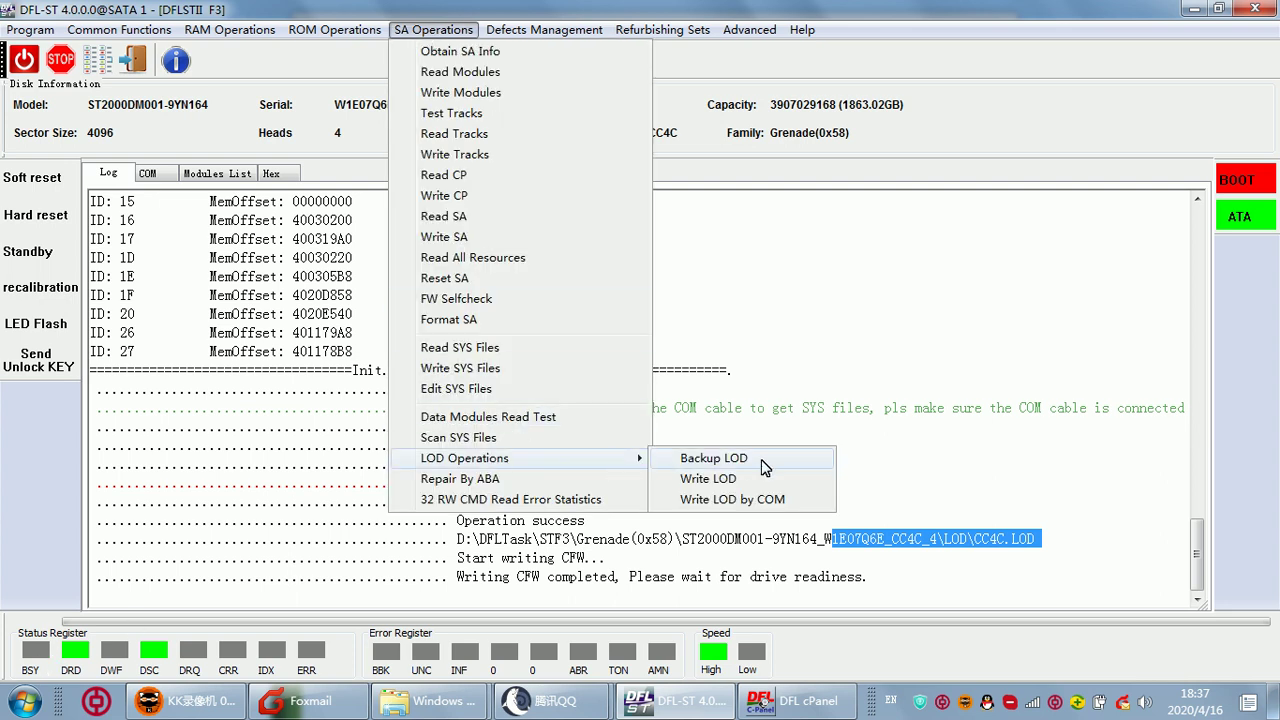
left_click(735, 499)
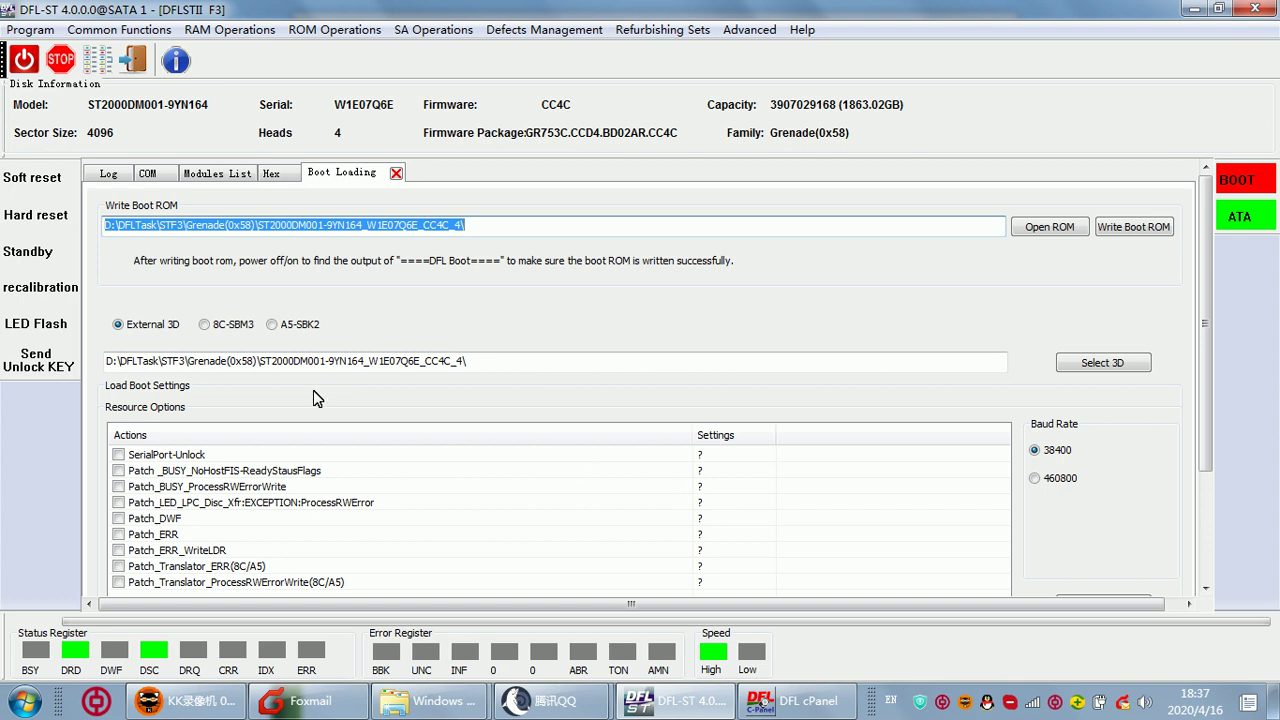
scroll(322, 421, "down", 1)
scroll(322, 421, "down", 4)
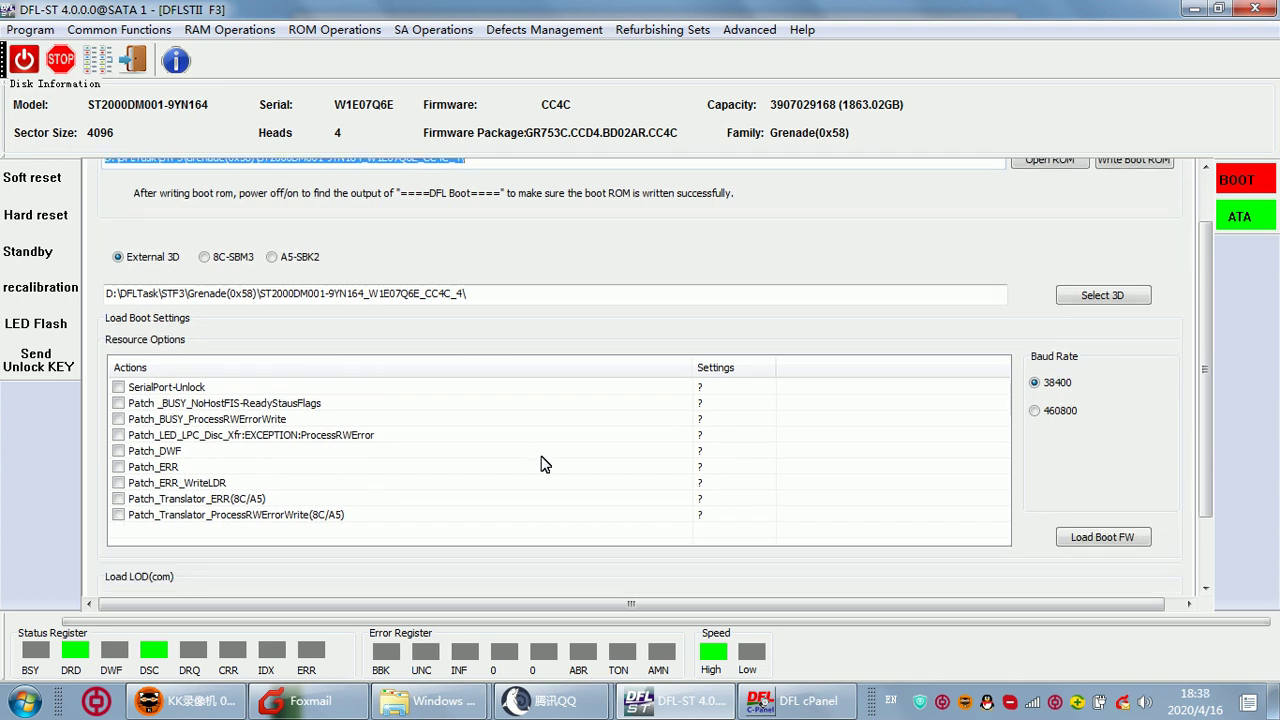
scroll(316, 583, "down", 2)
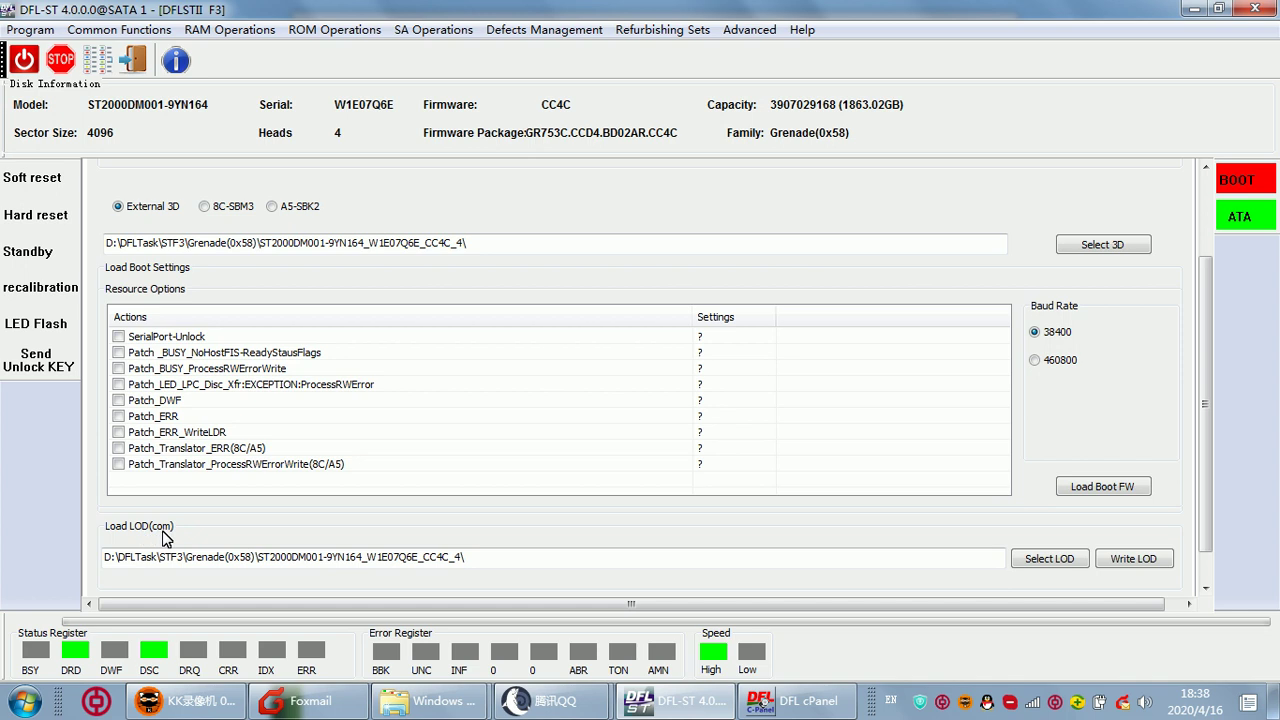
left_click(1045, 561)
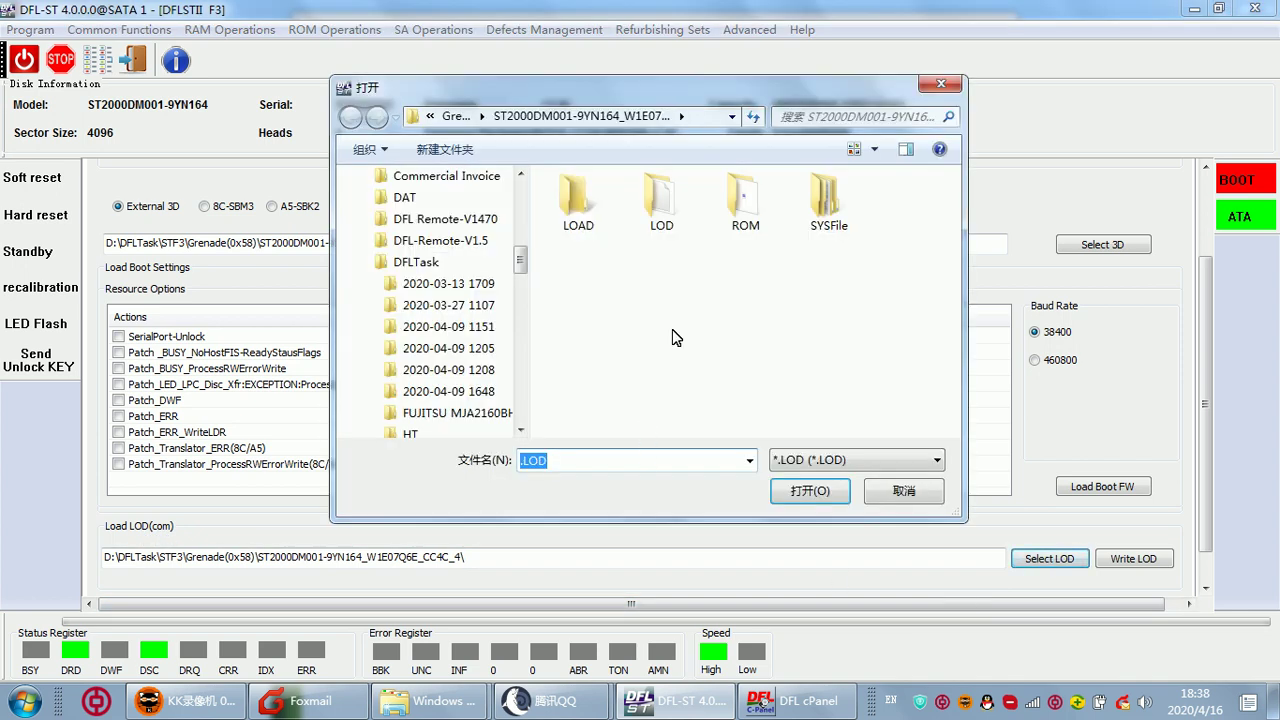
double_click(668, 198)
left_click(593, 208)
double_click(593, 208)
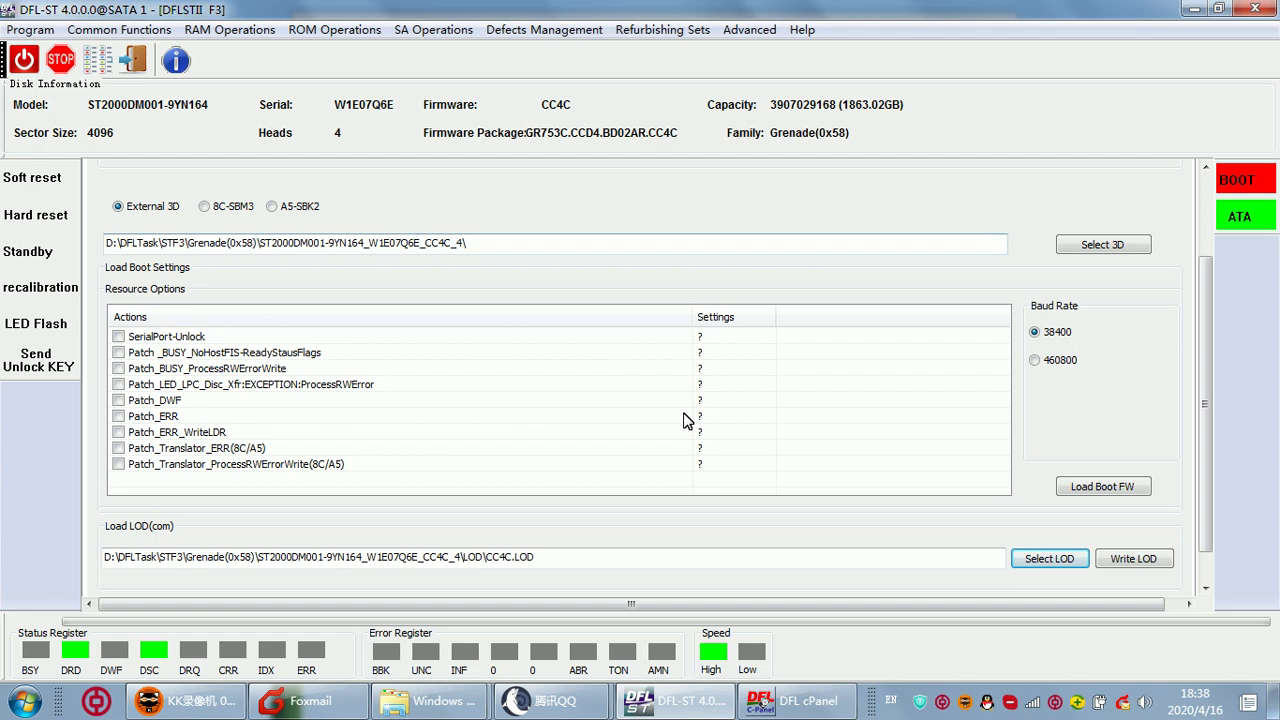
left_click(1140, 562)
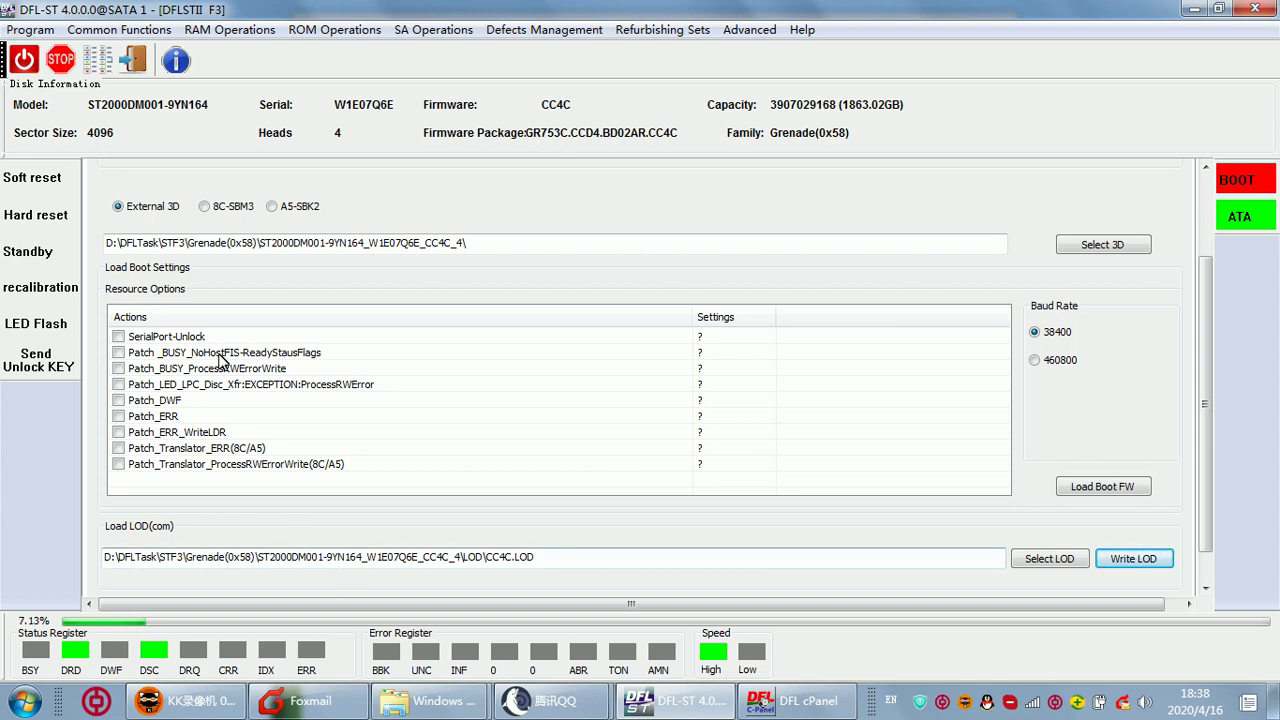
Examine the COM terminal output during the LOD write and return to the Boot Loading page.
scroll(250, 410, "up", 3)
scroll(250, 410, "down", 1)
scroll(250, 410, "up", 1)
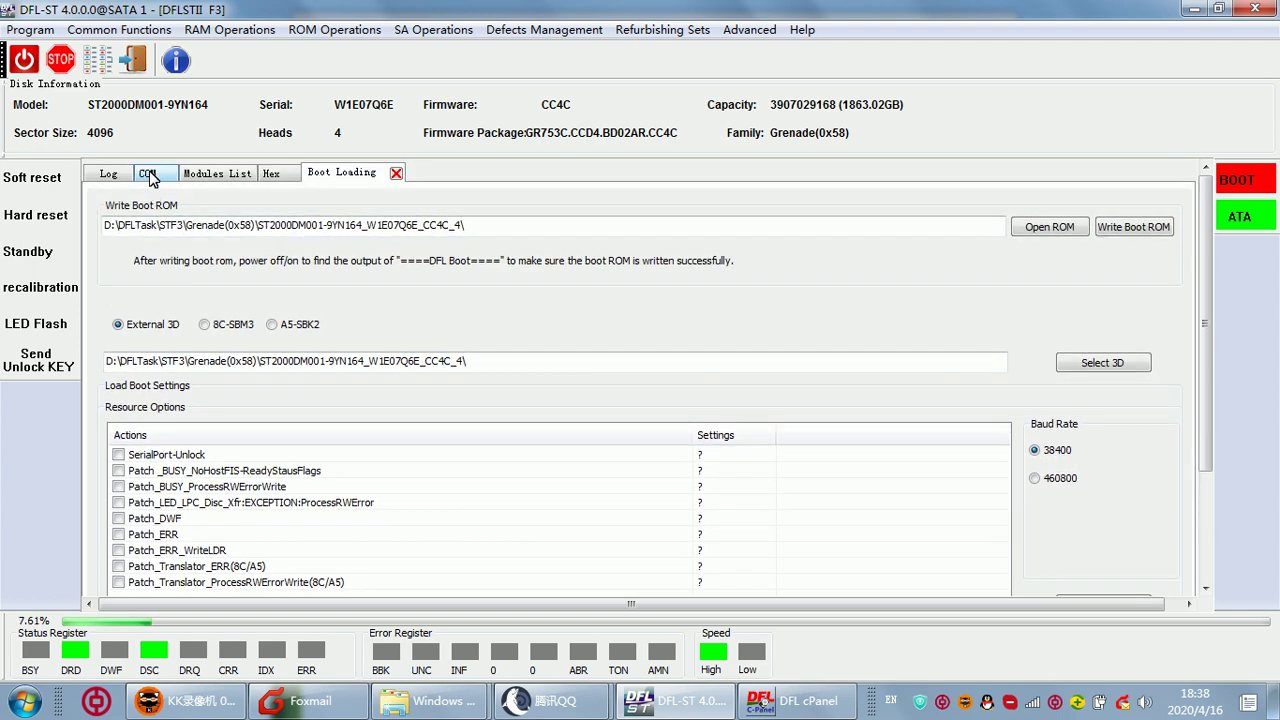
left_click(152, 173)
left_click_drag(240, 478, 170, 268)
scroll(397, 443, "up", 3)
left_click(402, 441)
scroll(410, 445, "down", 2)
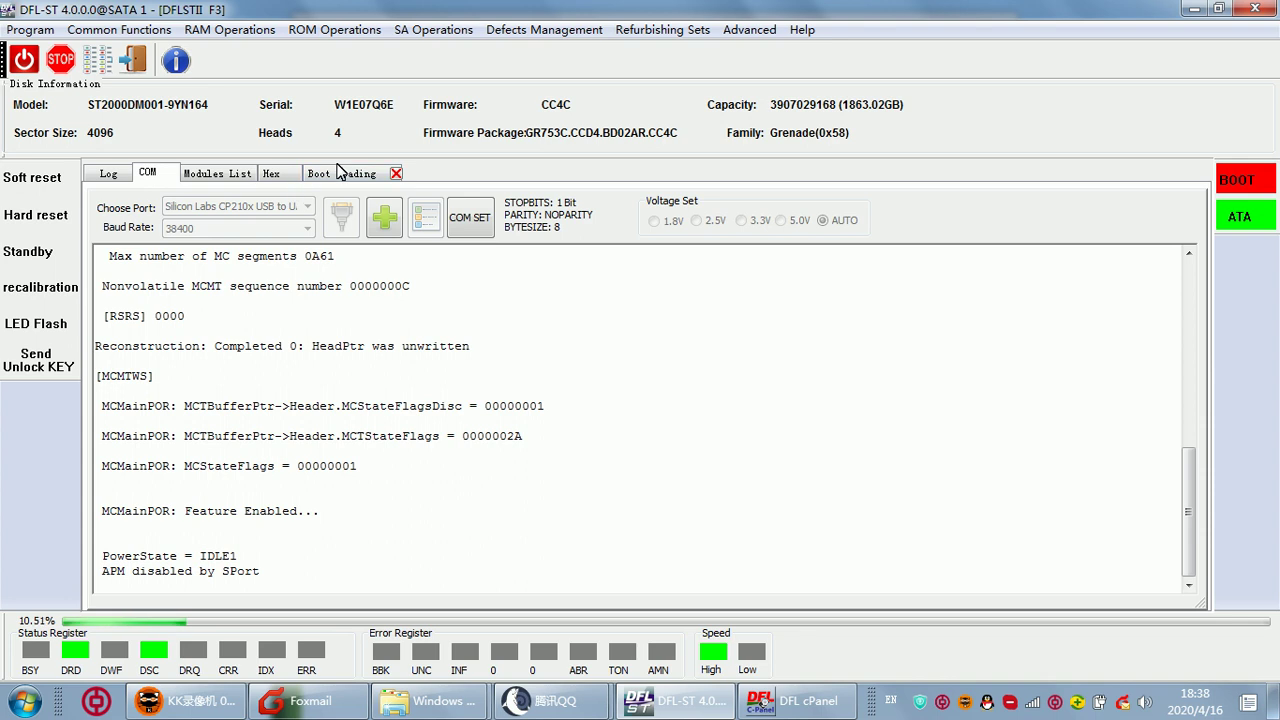
left_click(338, 172)
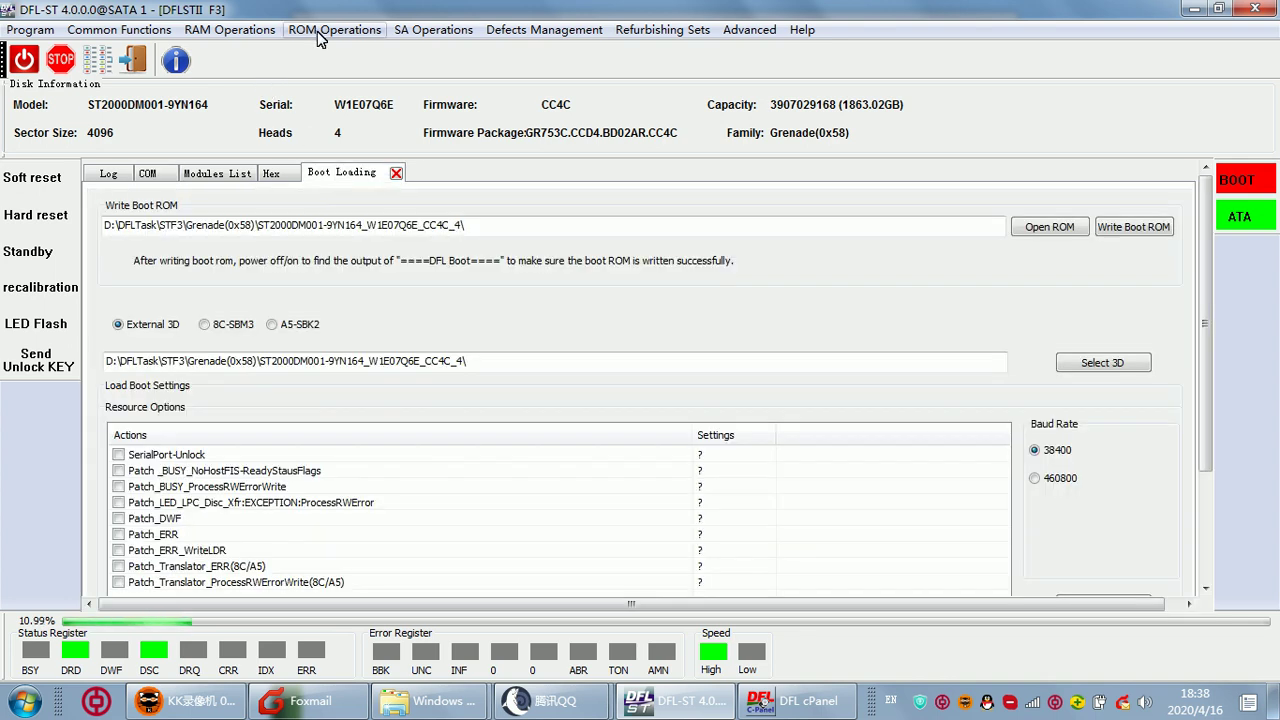
left_click(428, 30)
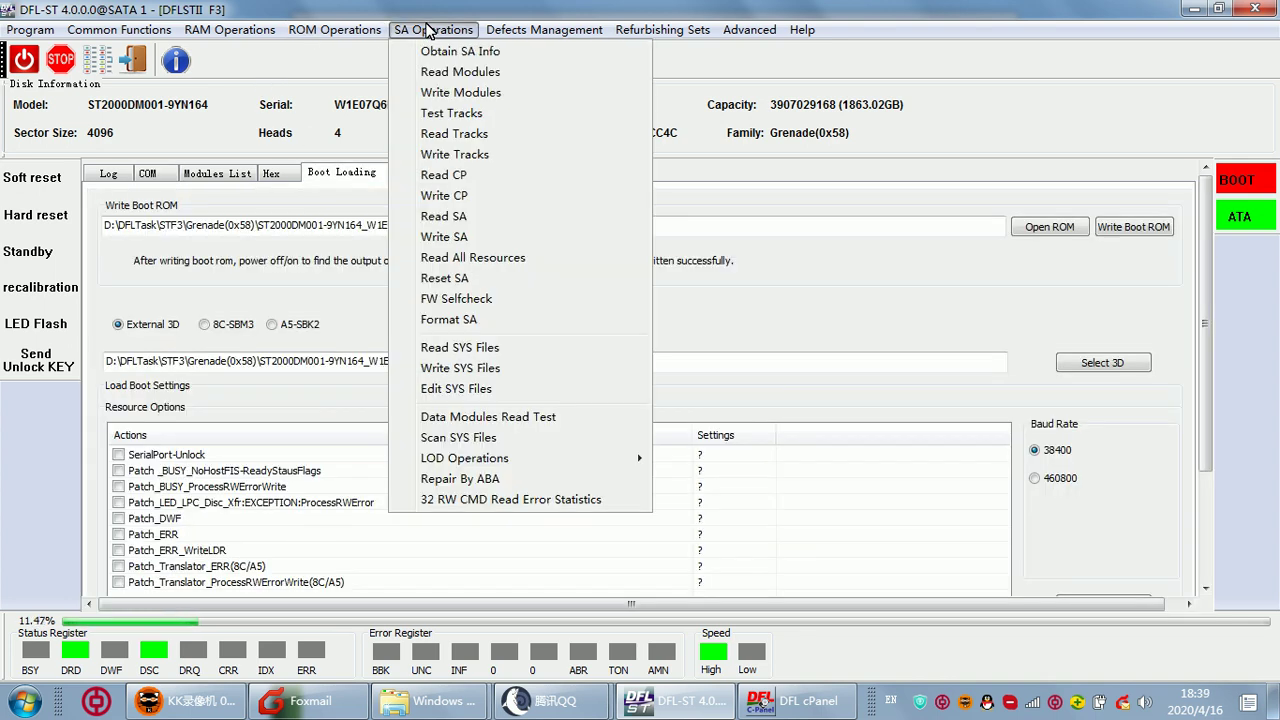
mouse_move(484, 466)
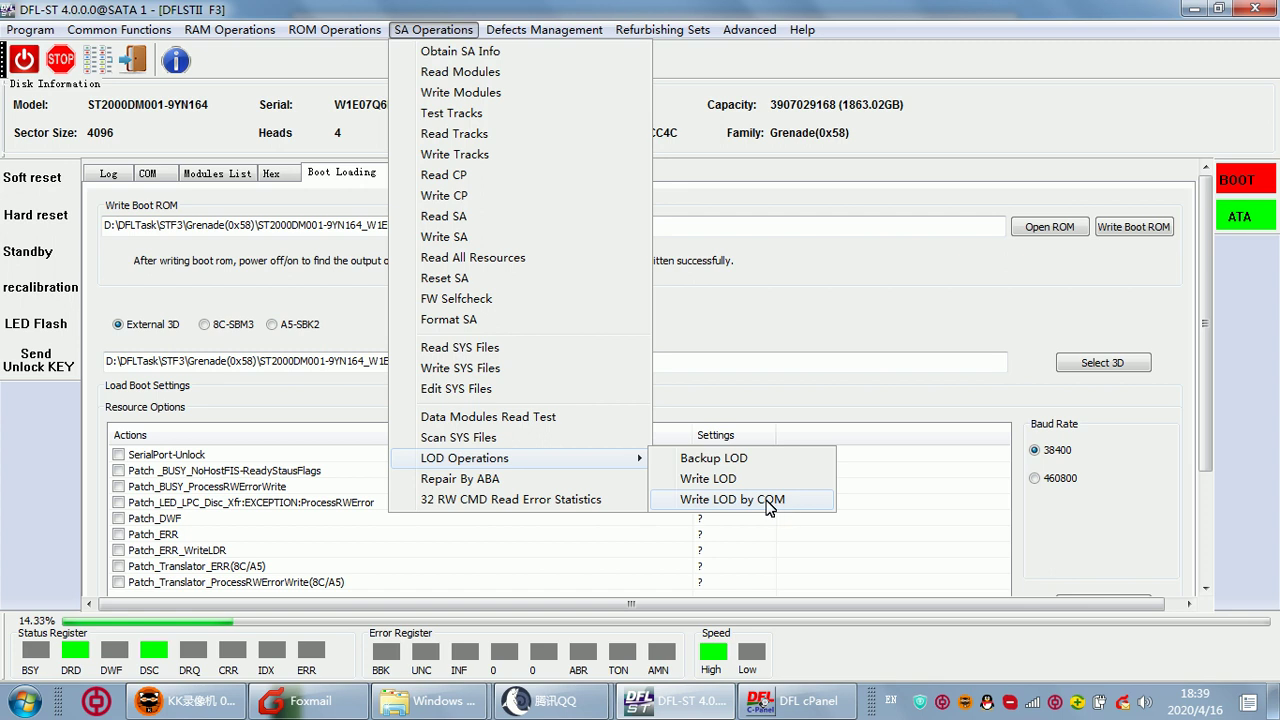
left_click(727, 320)
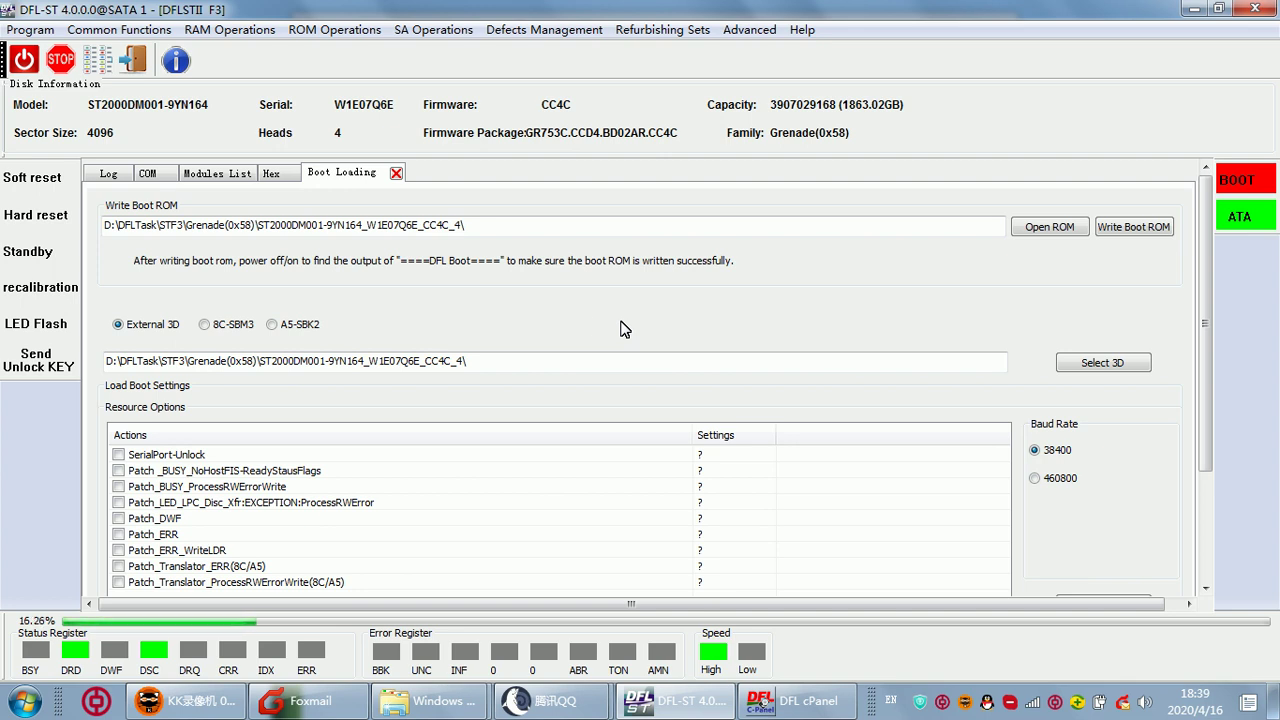
left_click(334, 29)
mouse_move(373, 238)
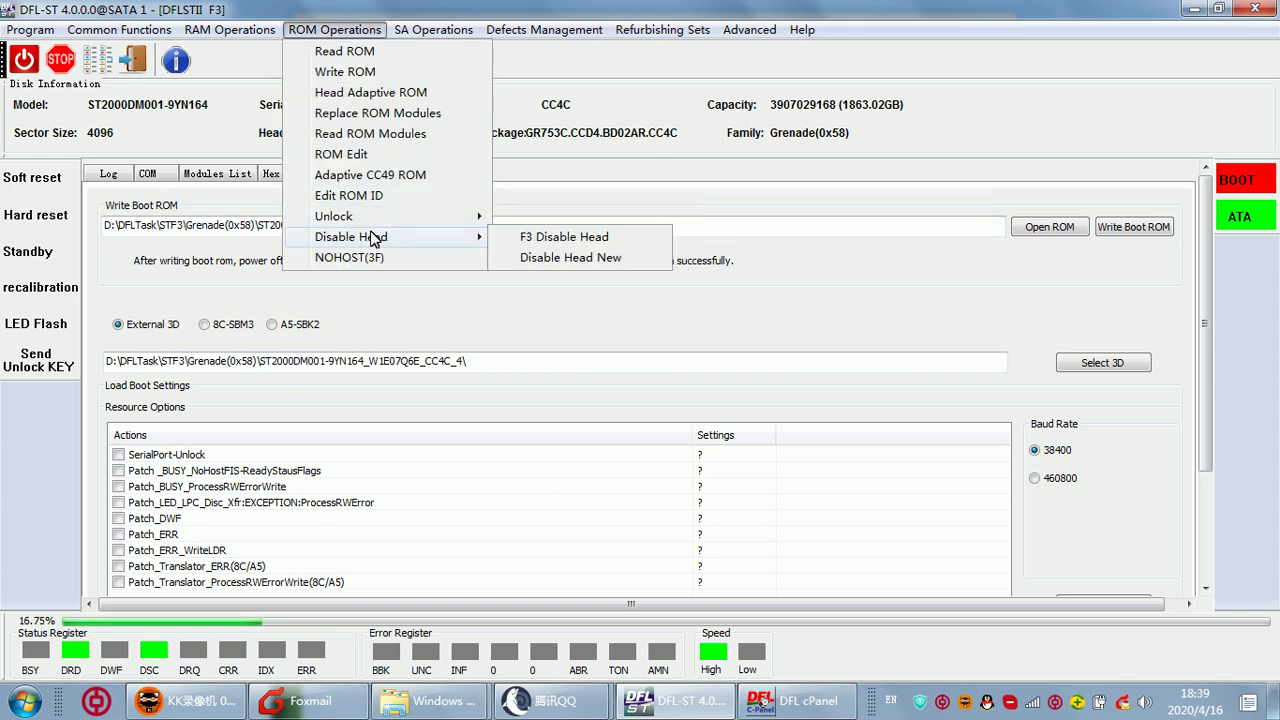
mouse_move(432, 29)
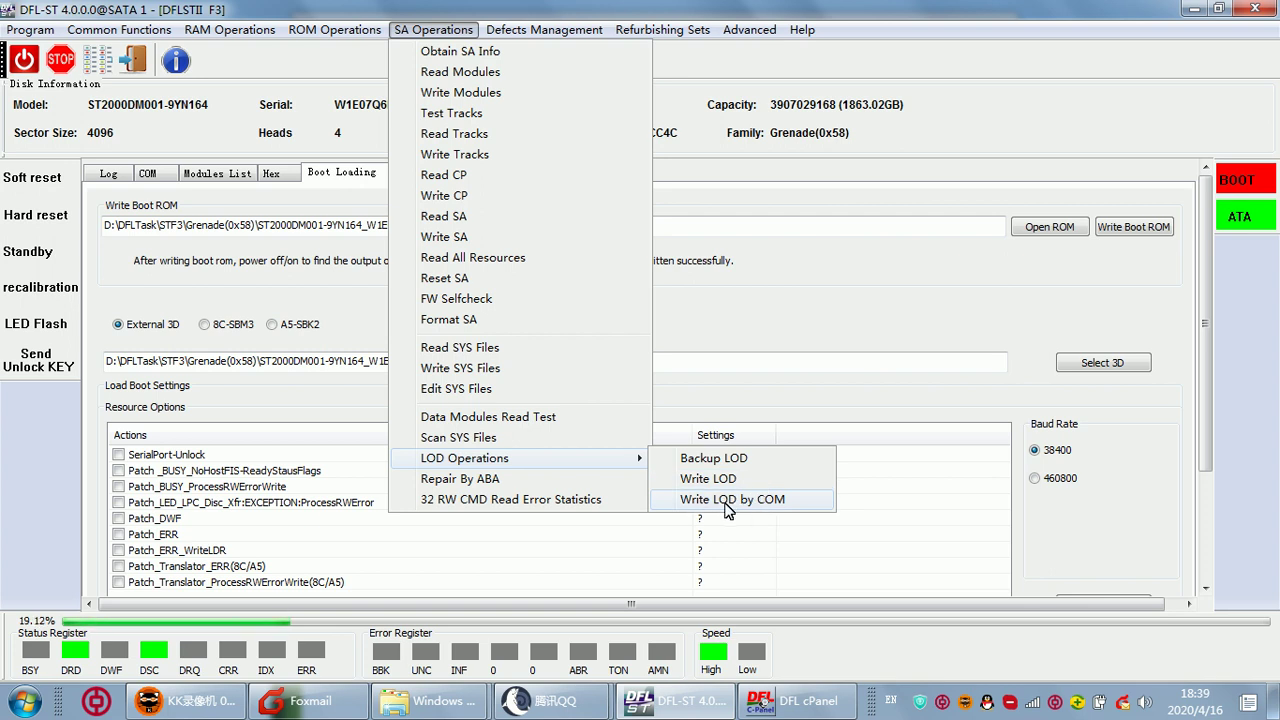
left_click(724, 501)
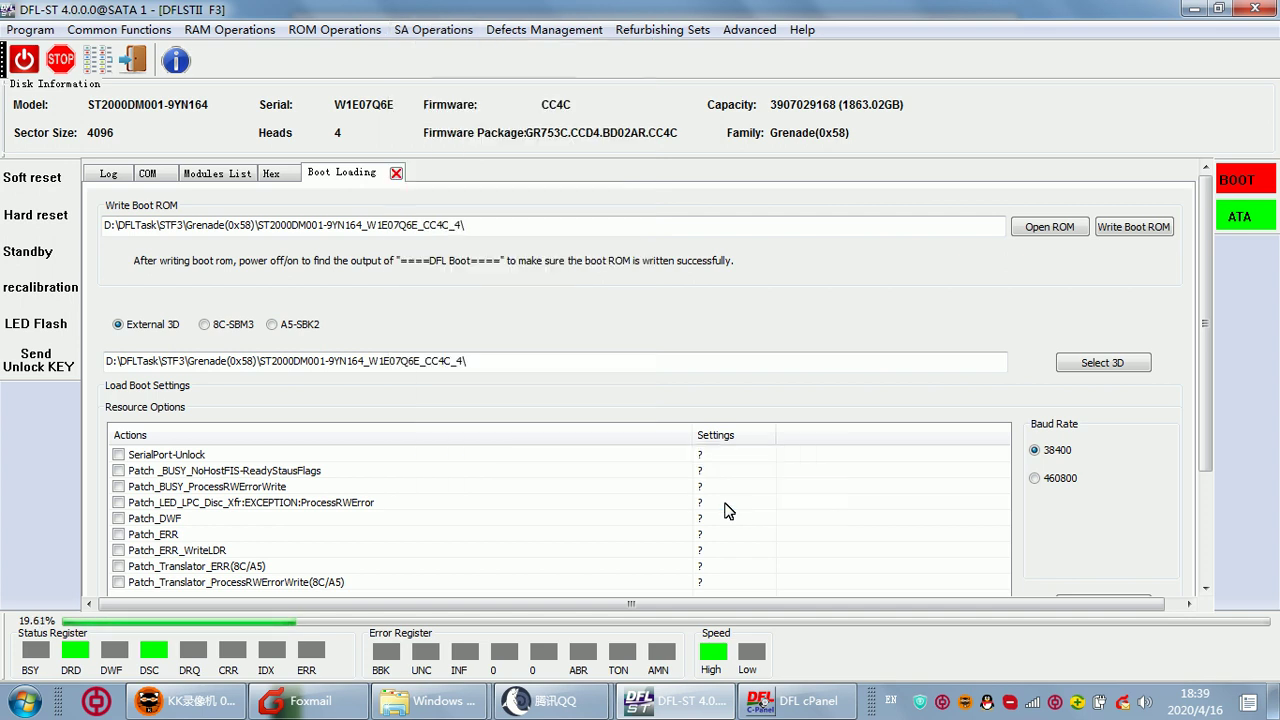